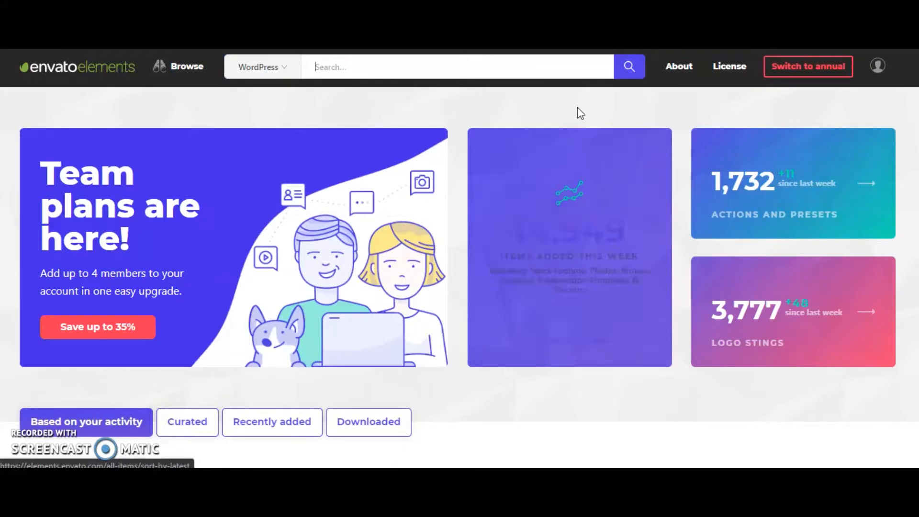
# List the WordPress items and filter them to themes compatible with Gutenberg.
pyautogui.click(627, 76)
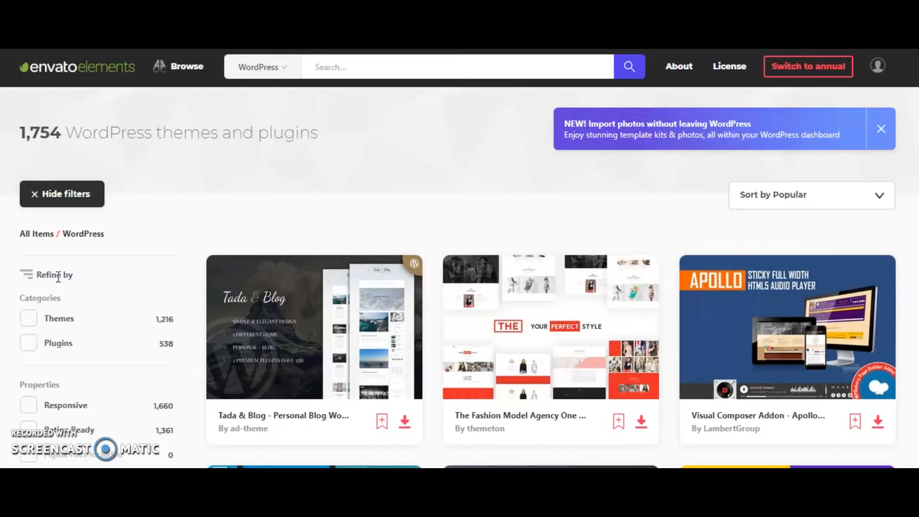
pyautogui.click(29, 324)
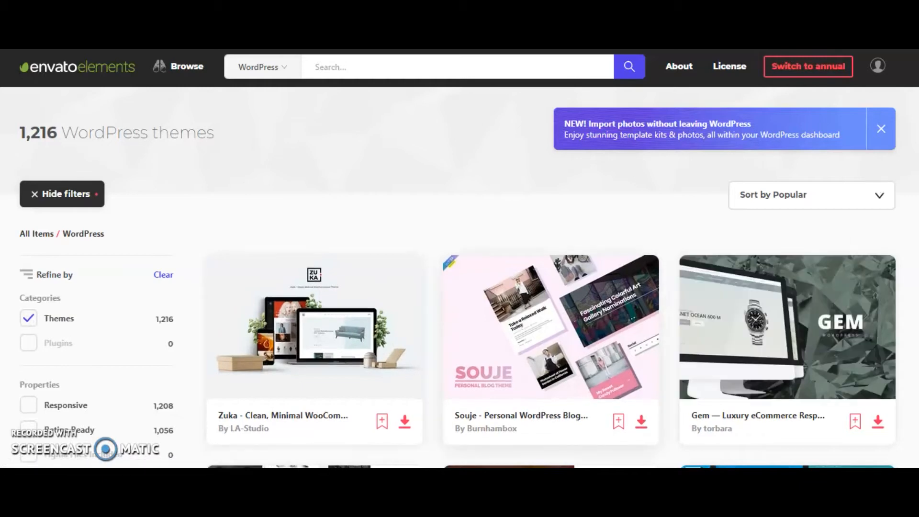
pyautogui.scroll(-2, 811, 265)
pyautogui.scroll(-2, 459, 258)
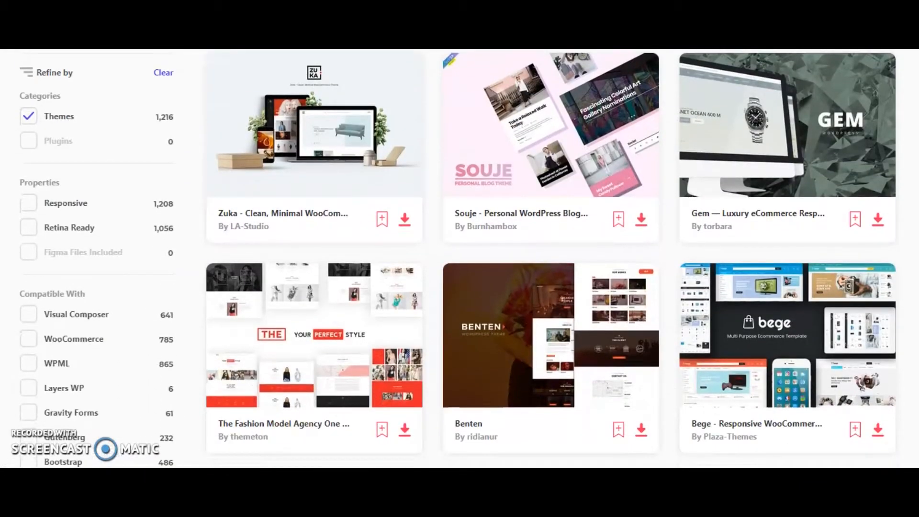
pyautogui.scroll(-2, 460, 258)
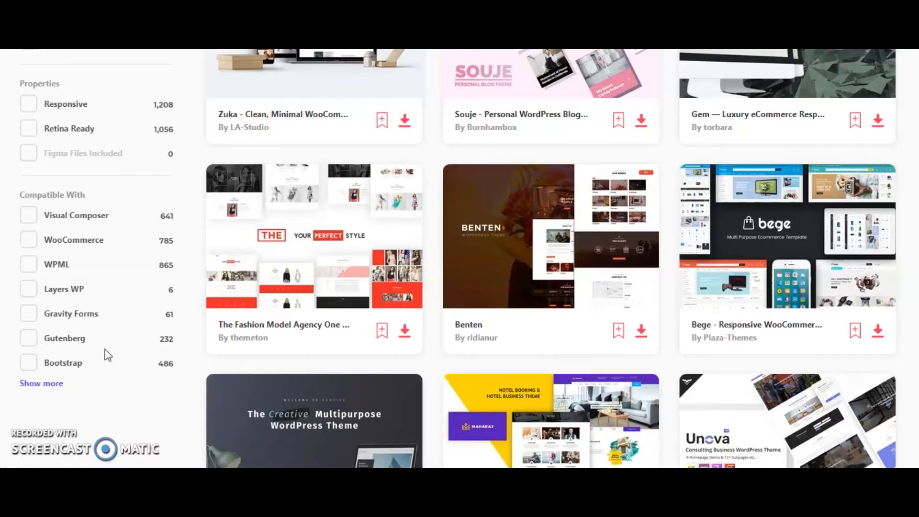
pyautogui.click(28, 338)
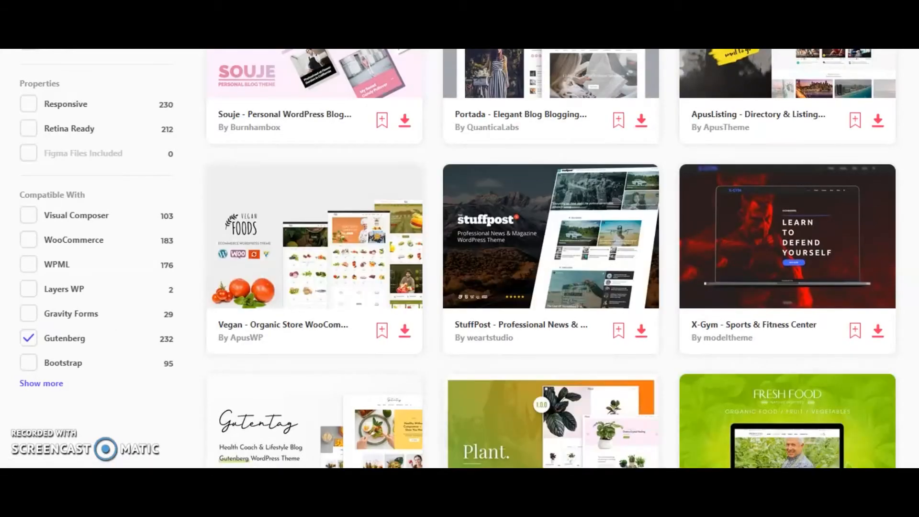
# Browse the filtered themes and open the item page of Souje - Personal WordPress Blog Theme.
pyautogui.scroll(2, 458, 259)
pyautogui.scroll(3, 458, 258)
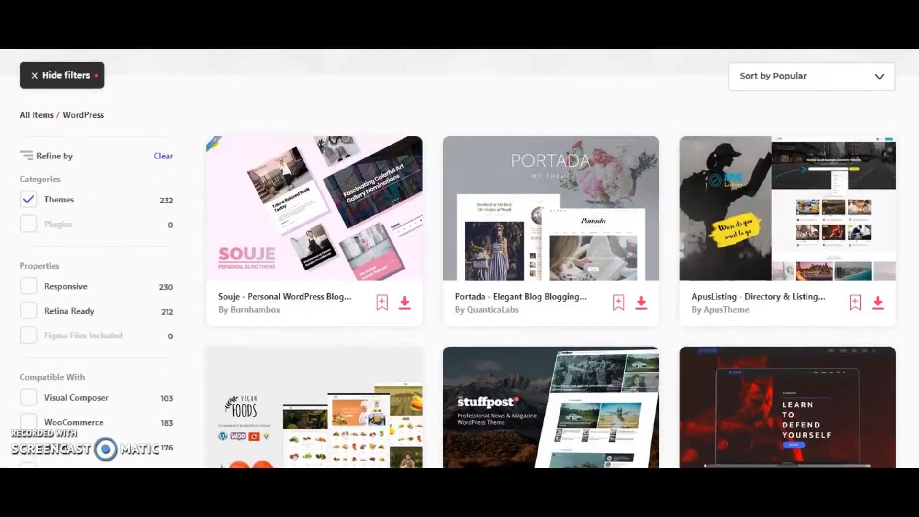
pyautogui.scroll(-1, 458, 259)
pyautogui.scroll(-1, 458, 259)
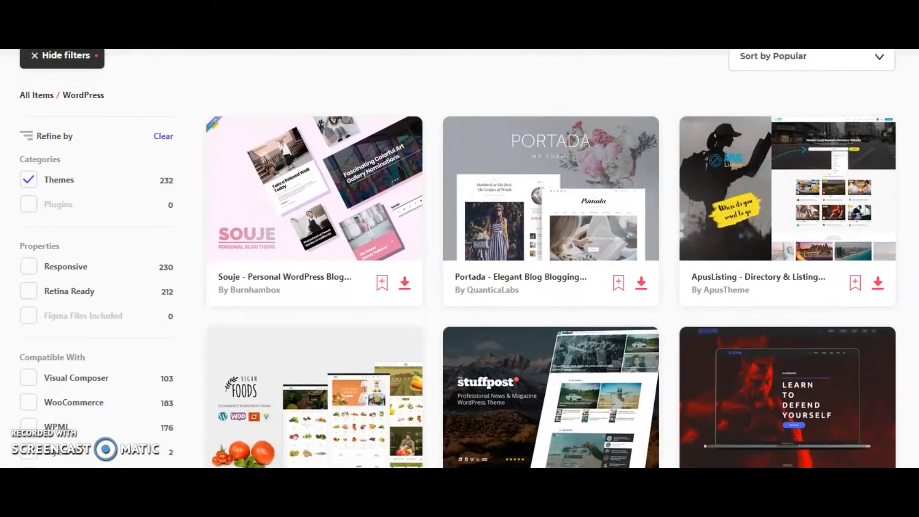
pyautogui.scroll(-1, 458, 259)
pyautogui.scroll(1, 458, 259)
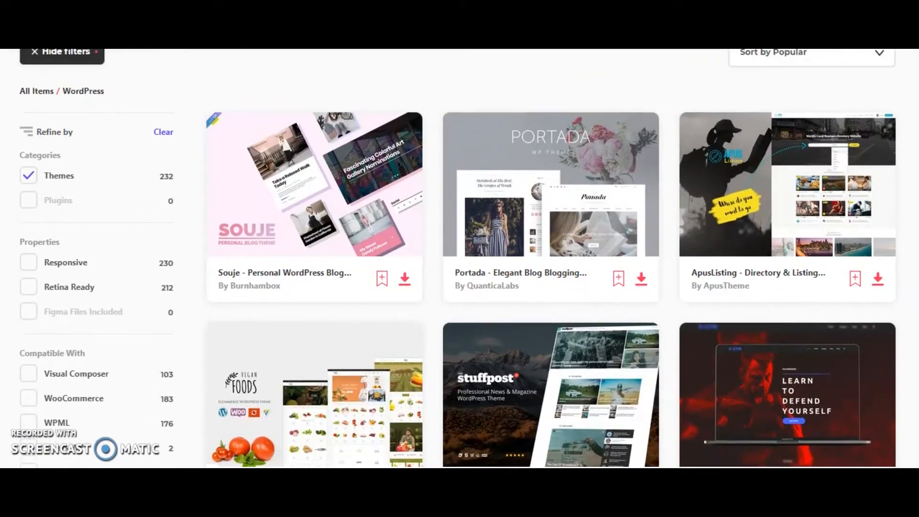
pyautogui.click(333, 224)
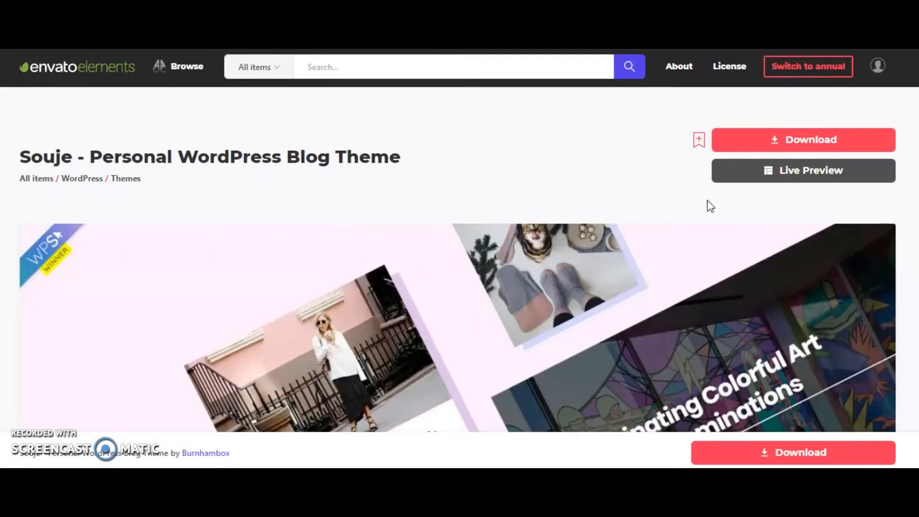
# Review the Souje theme's top features, compatibility details and other features on its item page.
pyautogui.scroll(-15, 459, 258)
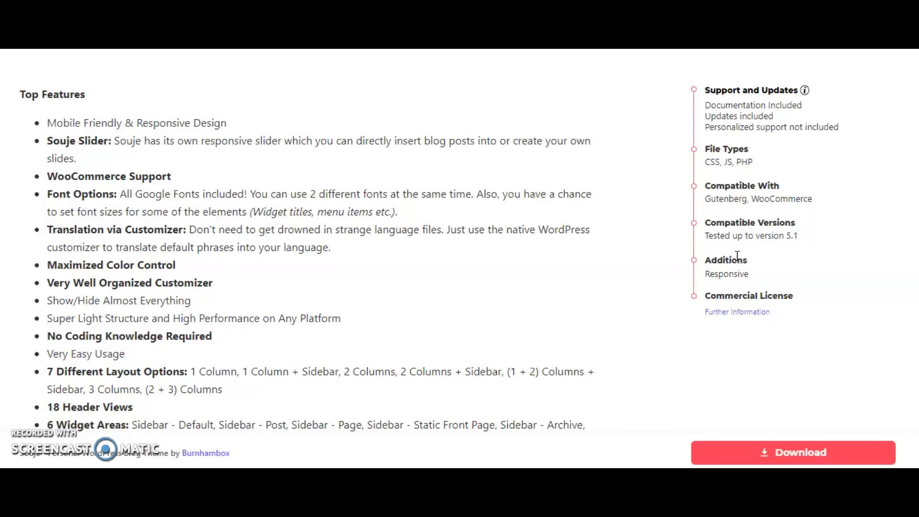
pyautogui.scroll(-4, 428, 240)
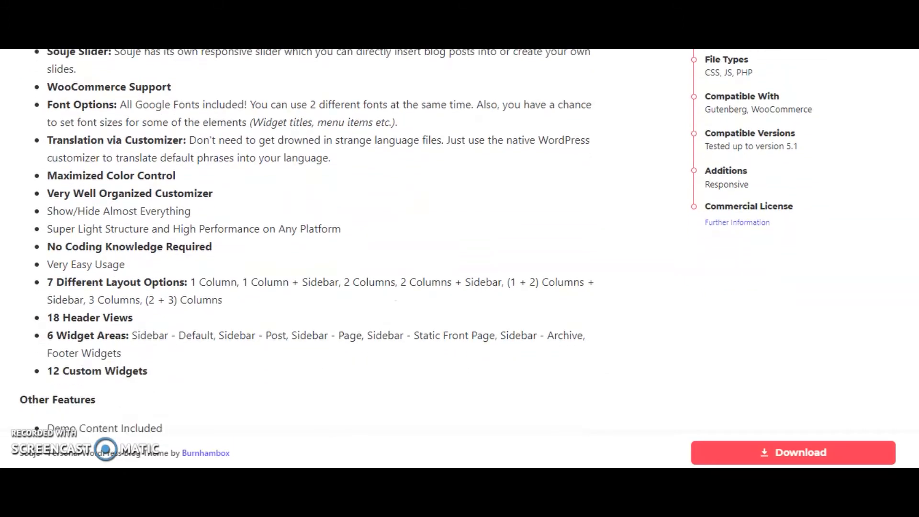
pyautogui.scroll(-3, 302, 240)
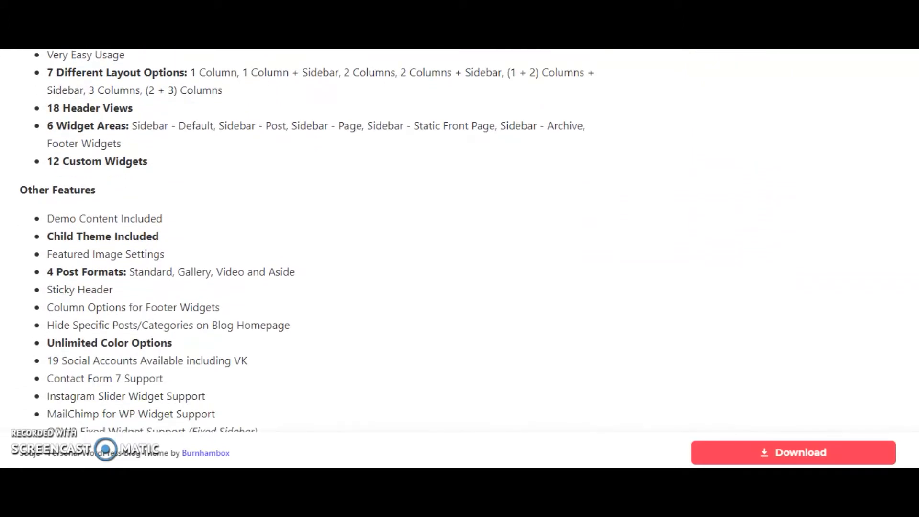
pyautogui.scroll(-1, 302, 239)
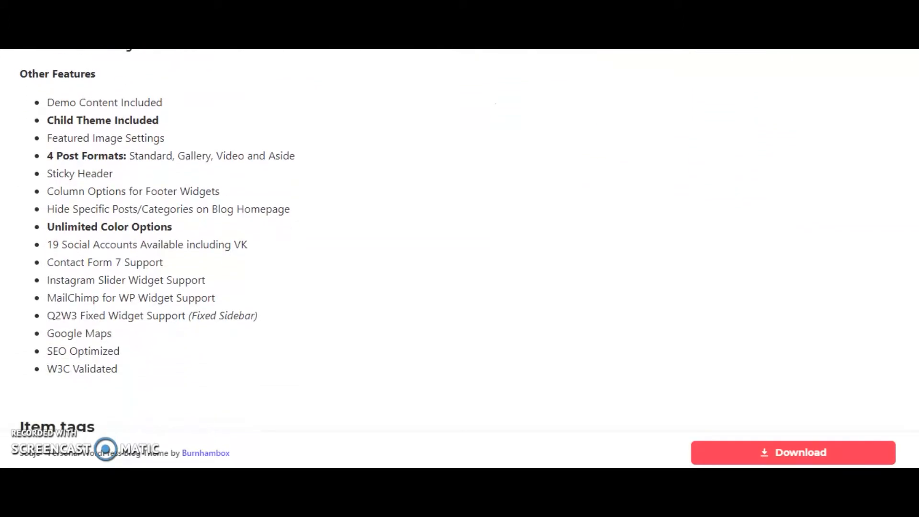
pyautogui.scroll(-1, 302, 240)
pyautogui.scroll(3, 302, 239)
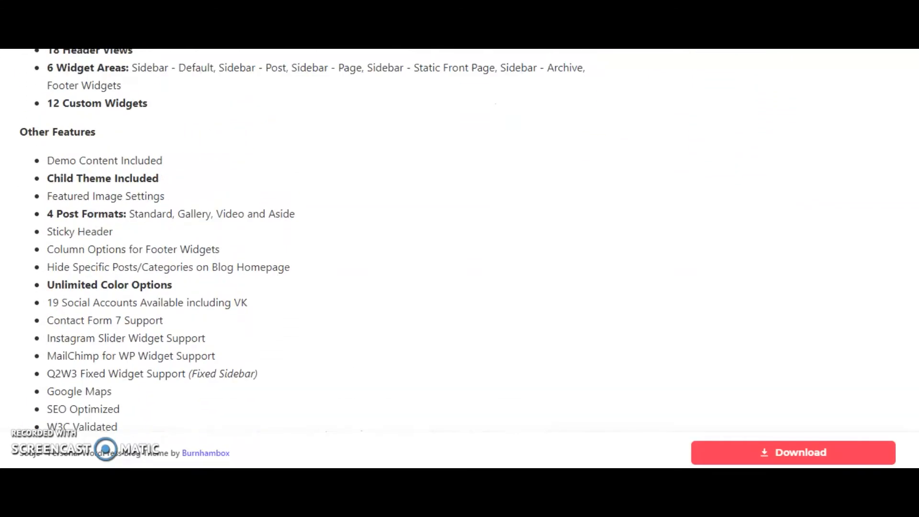
pyautogui.scroll(12, 302, 239)
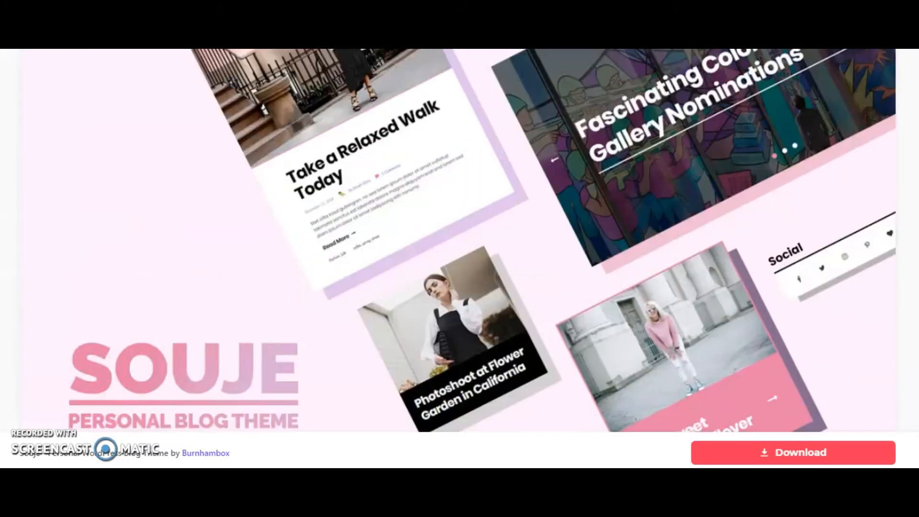
pyautogui.scroll(2, 302, 239)
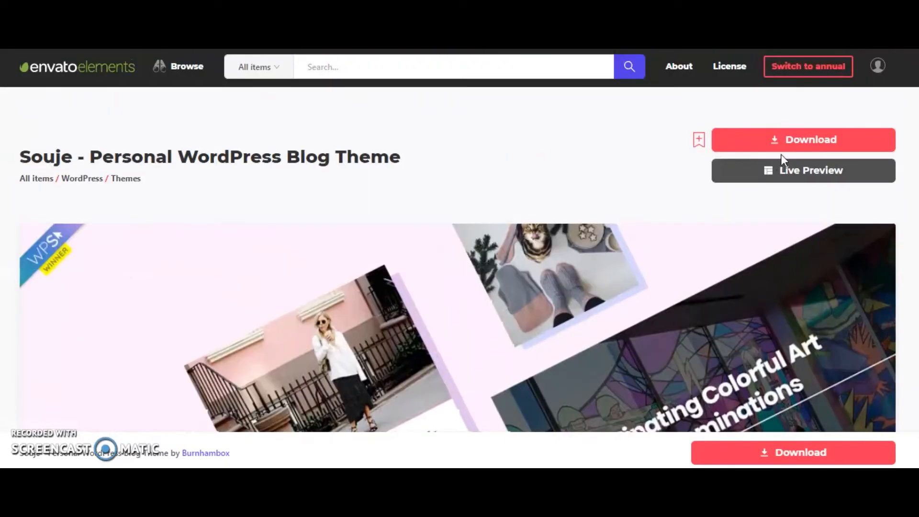
# Download the Souje theme with a license under a new project named Course and save the archive.
pyautogui.click(807, 142)
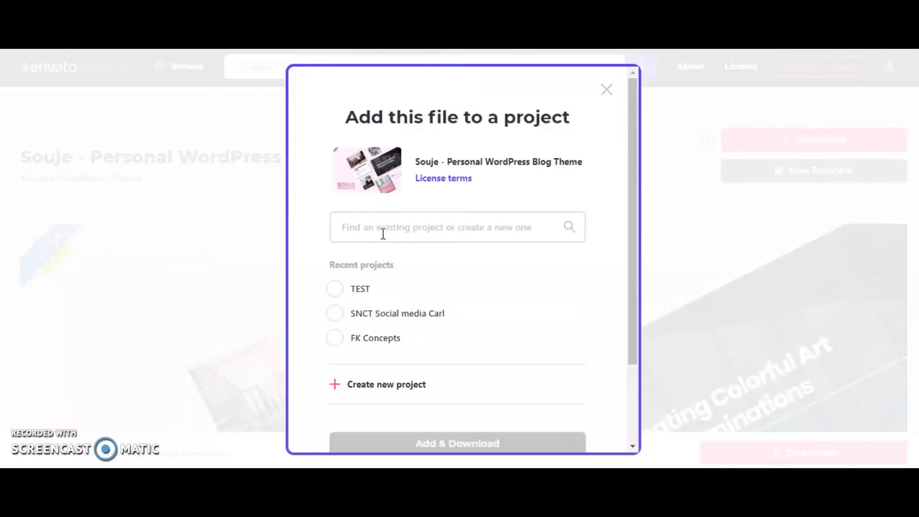
pyautogui.click(366, 383)
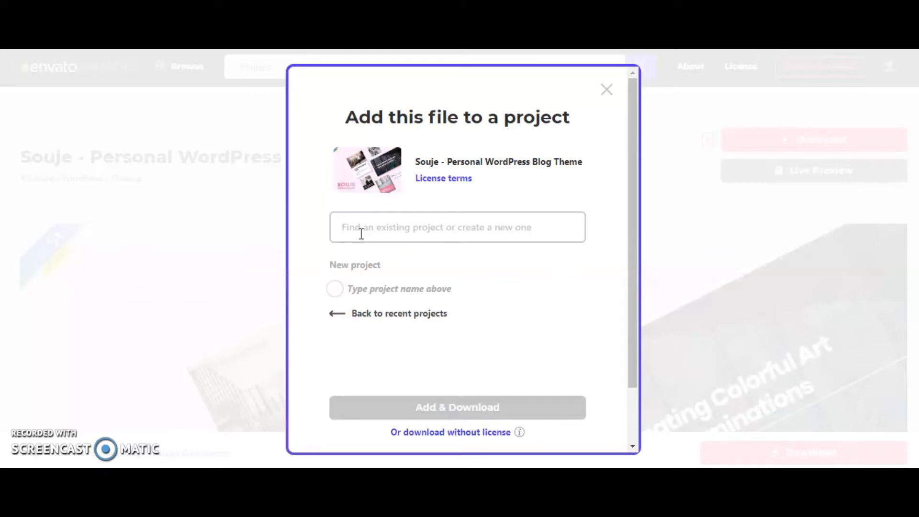
pyautogui.write('Course')
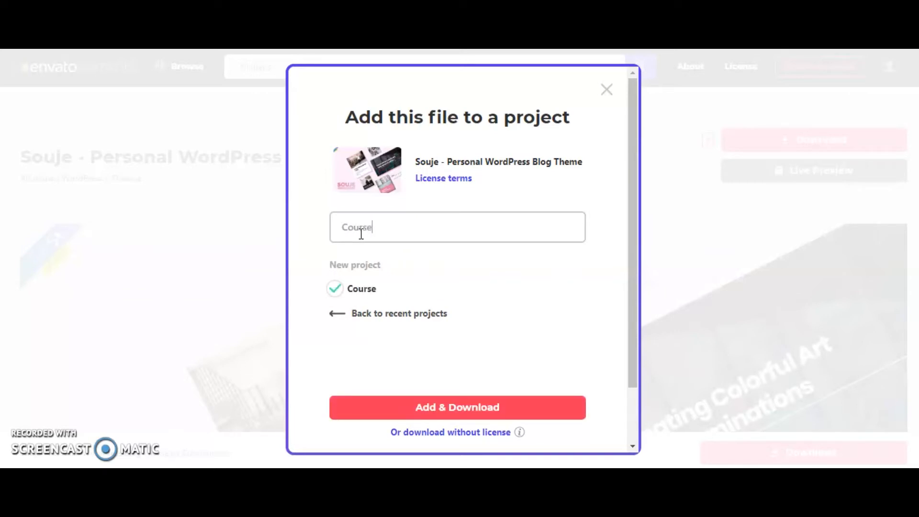
pyautogui.click(420, 411)
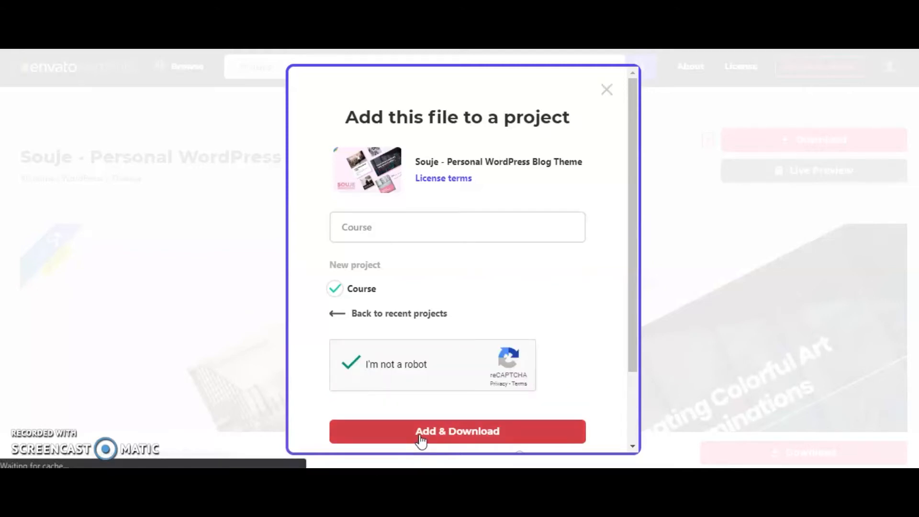
pyautogui.click(420, 434)
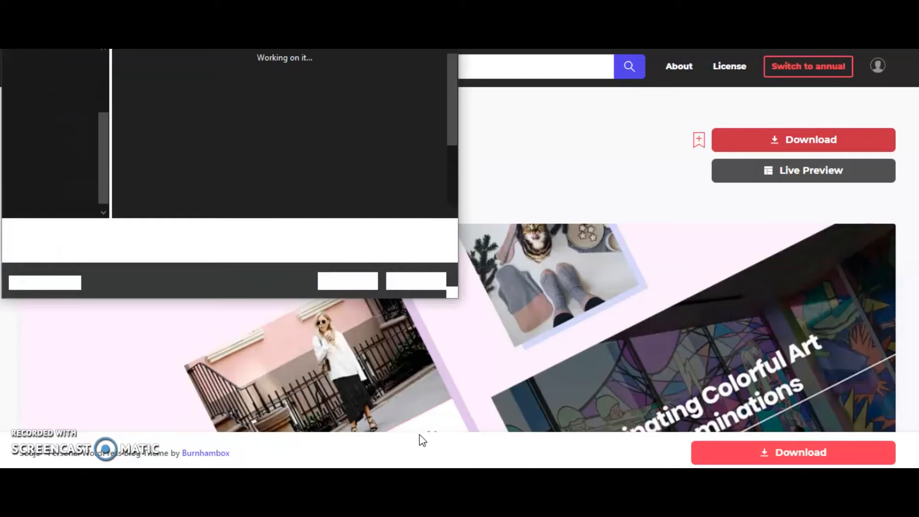
pyautogui.click(372, 279)
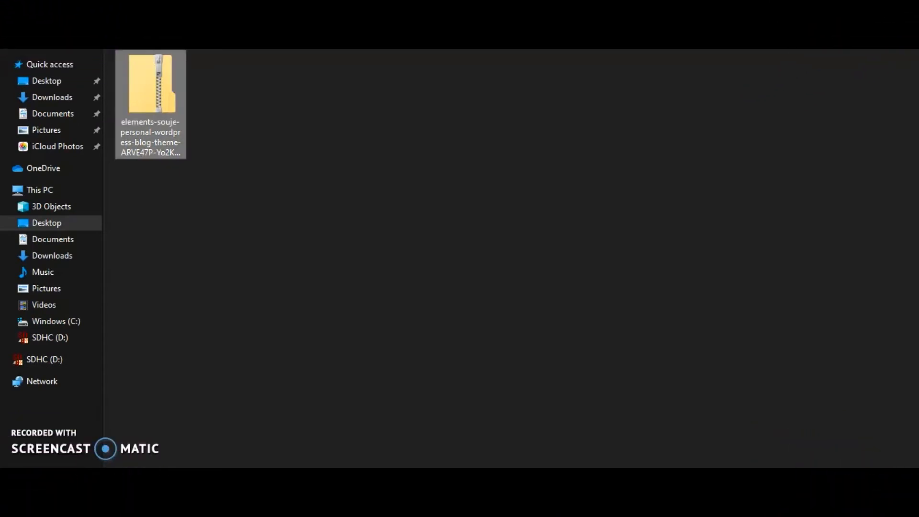
# In File Explorer, extract the downloaded Souje theme archive to the suggested destination folder.
pyautogui.rightClick(154, 98)
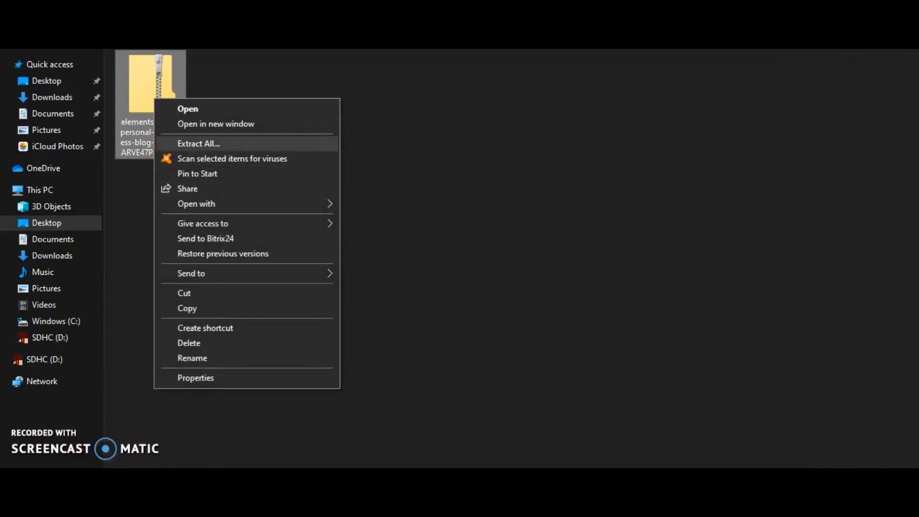
pyautogui.click(199, 143)
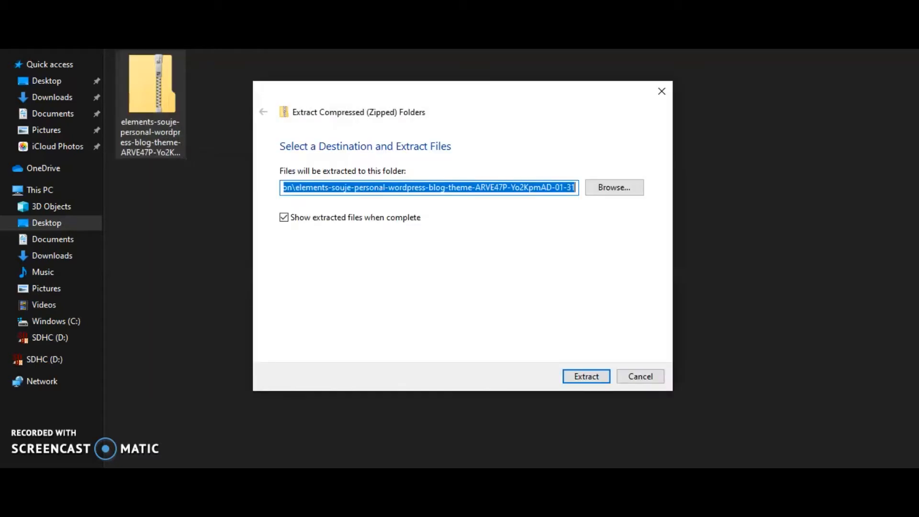
pyautogui.press('Return')
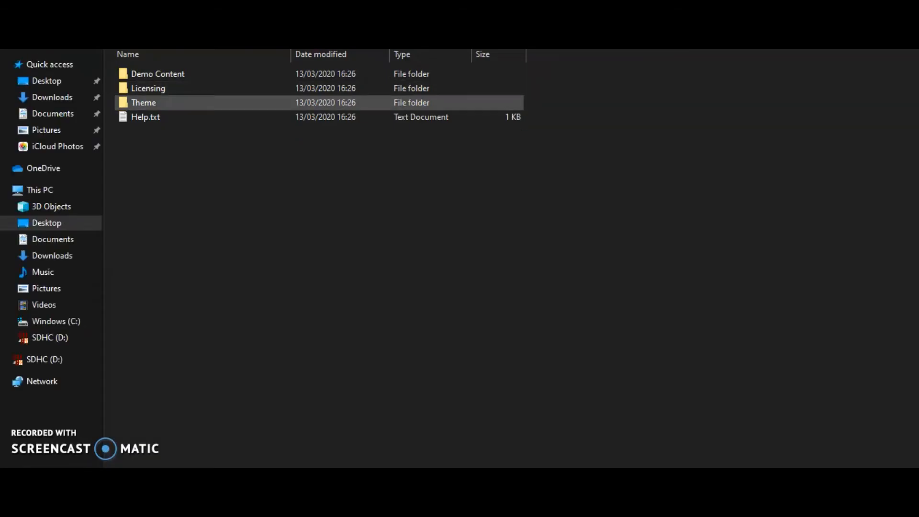
# Open the extracted Theme folder and check the souje-child.zip and souje.zip archives inside it.
pyautogui.doubleClick(144, 102)
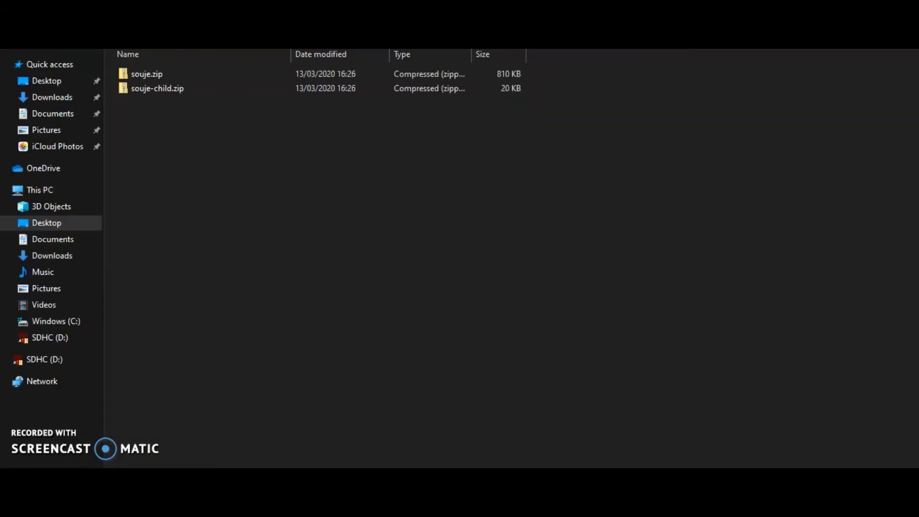
pyautogui.click(157, 88)
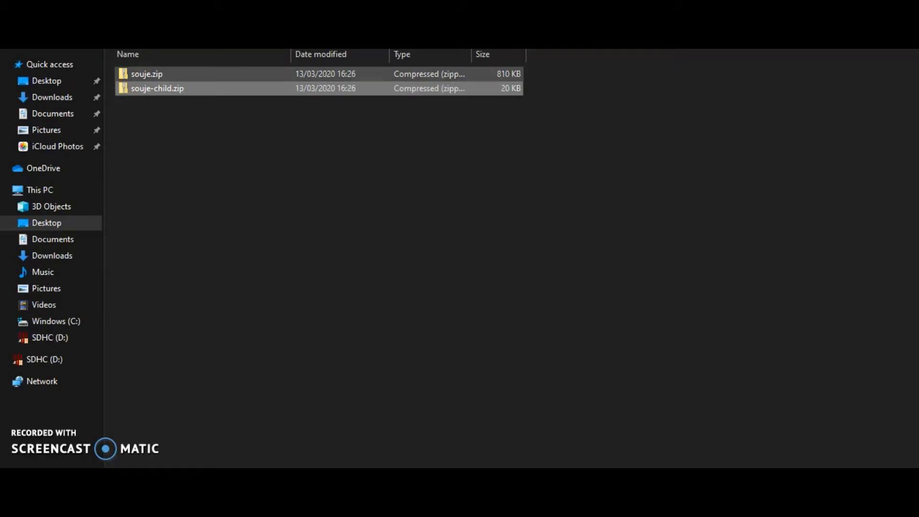
pyautogui.click(147, 74)
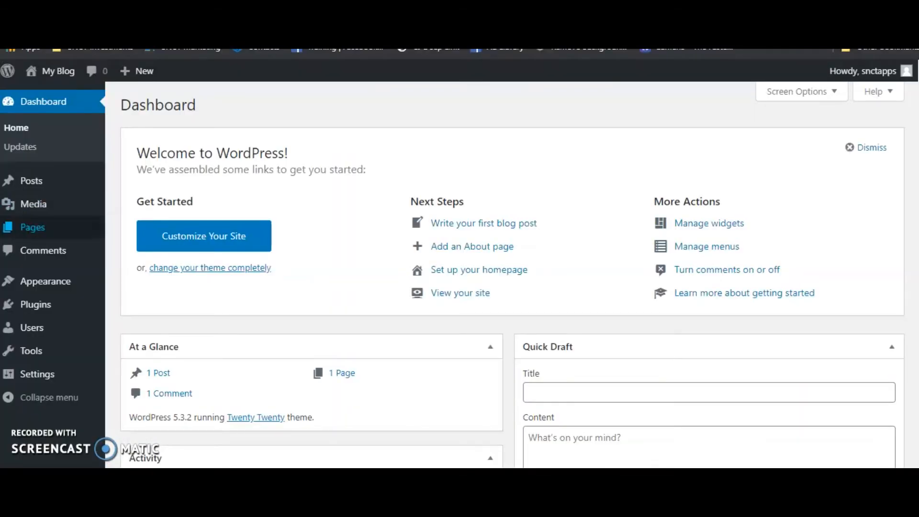
# In the WordPress dashboard, start adding a new theme and bring up the form for uploading a theme file.
pyautogui.moveTo(43, 281)
pyautogui.moveTo(35, 304)
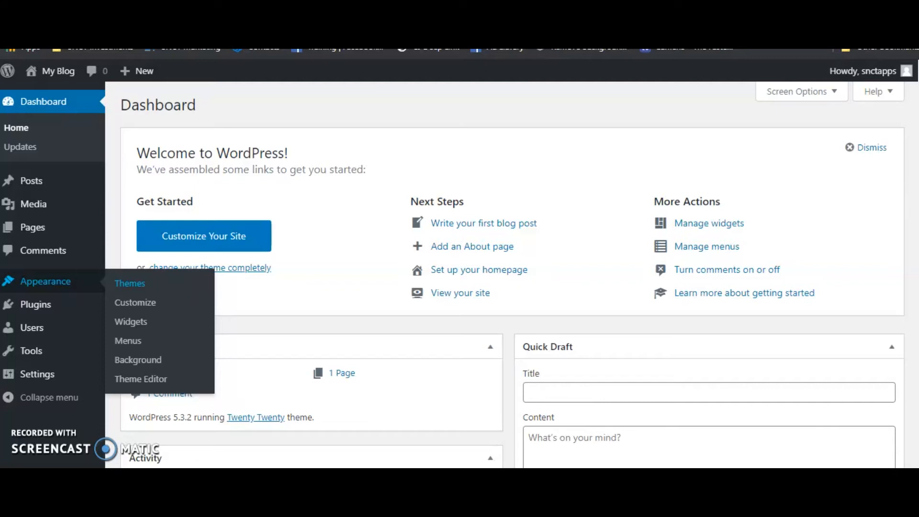
pyautogui.click(130, 283)
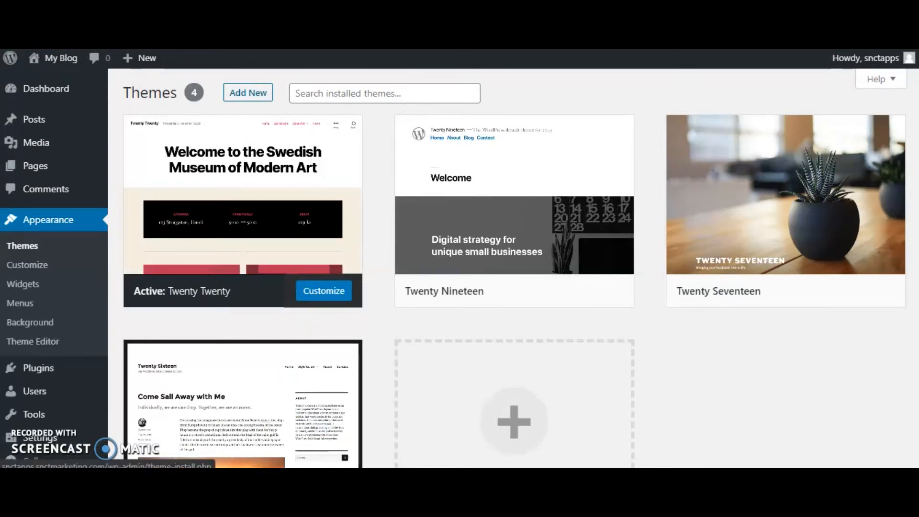
pyautogui.click(247, 93)
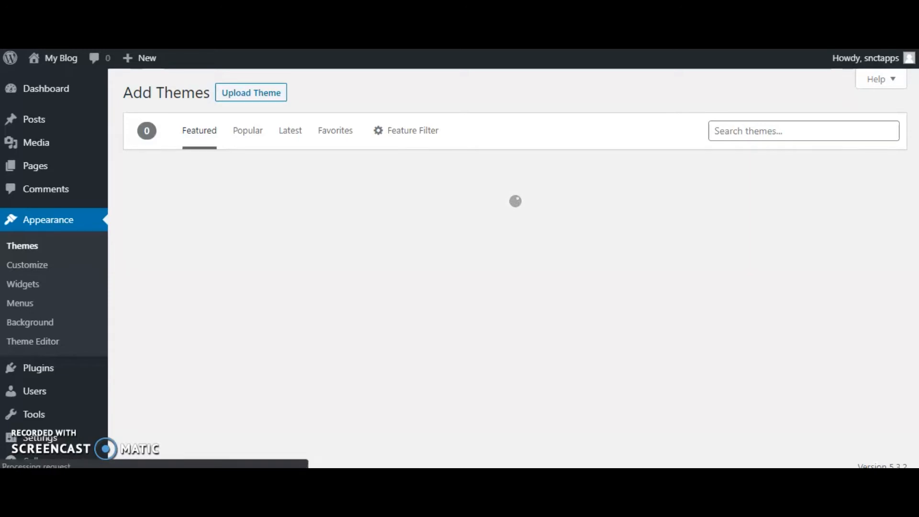
pyautogui.click(251, 92)
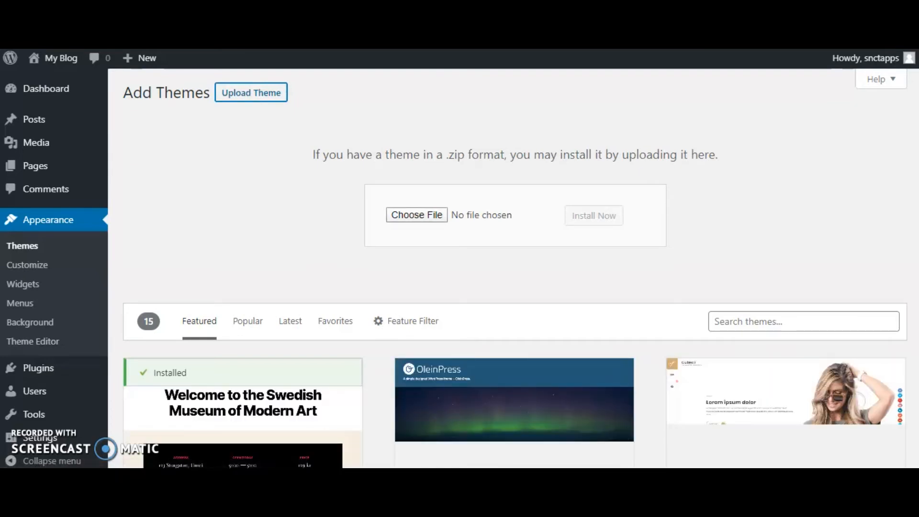
# Install the Souje theme from souje.zip in the extracted Theme folder and activate it on the site.
pyautogui.click(411, 215)
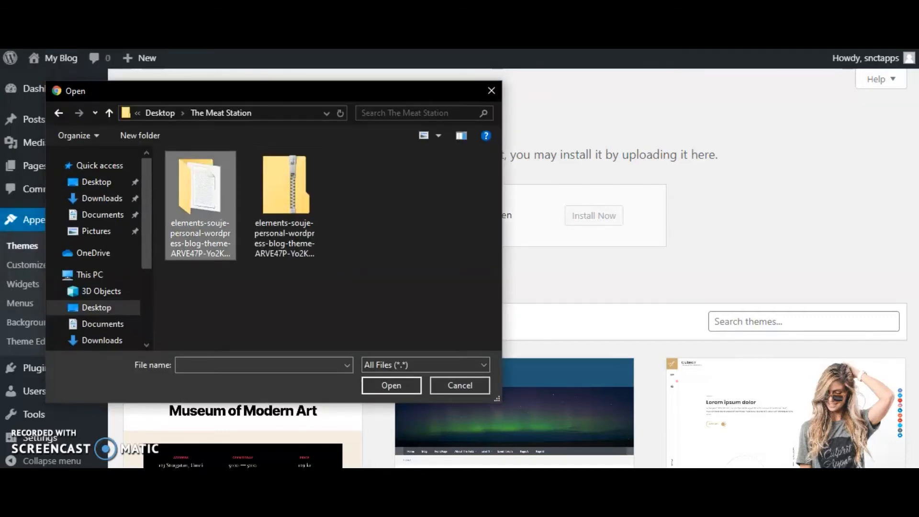
pyautogui.doubleClick(200, 201)
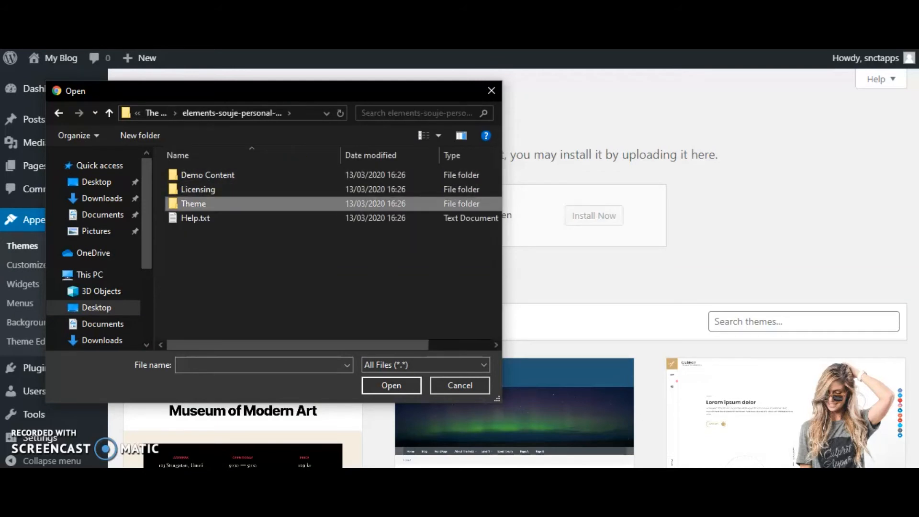
pyautogui.doubleClick(194, 203)
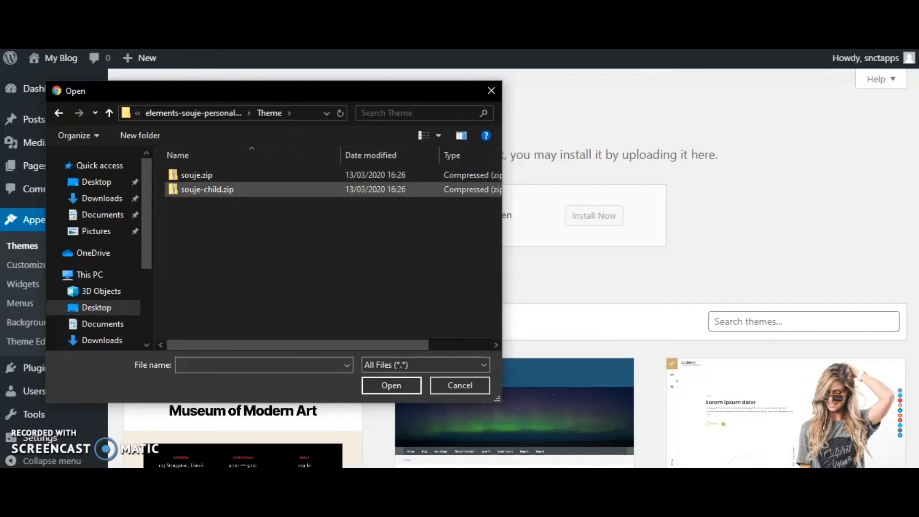
pyautogui.doubleClick(193, 175)
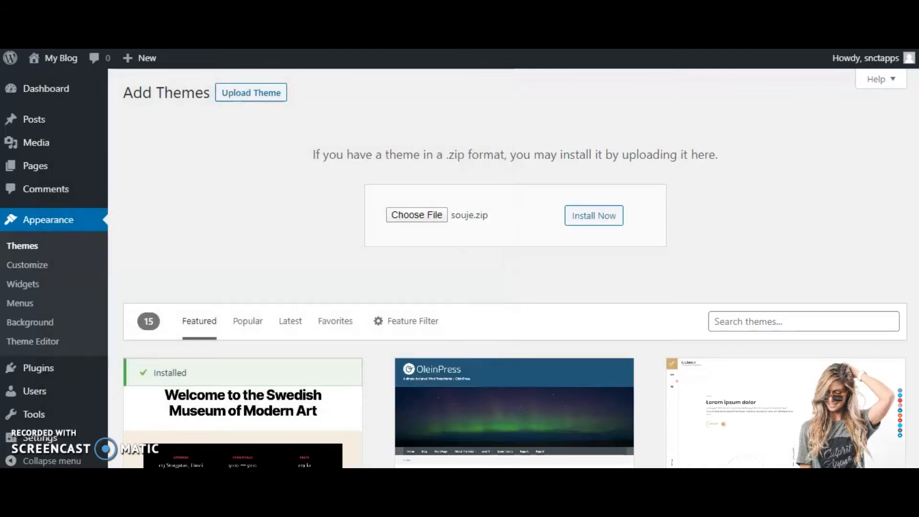
pyautogui.click(593, 215)
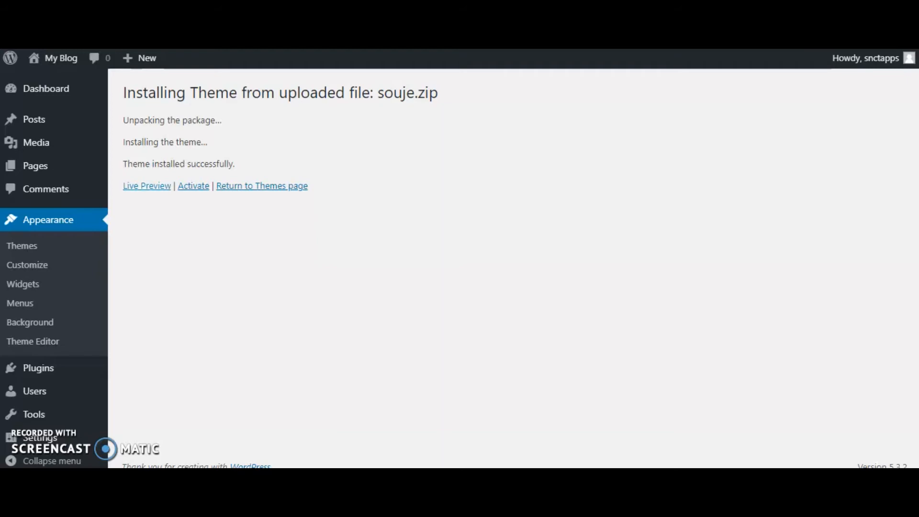
pyautogui.click(193, 186)
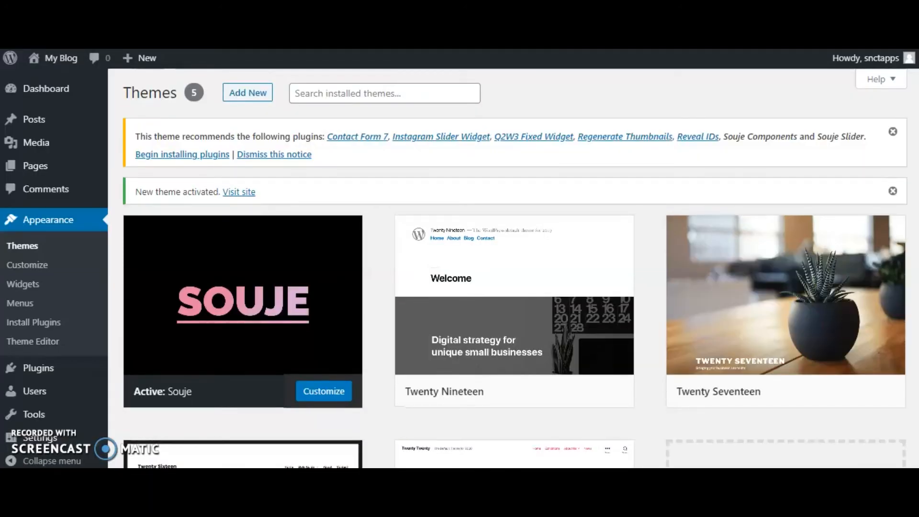
# View the details of the active Souje theme and go from there to its plugin installation page.
pyautogui.moveTo(243, 299)
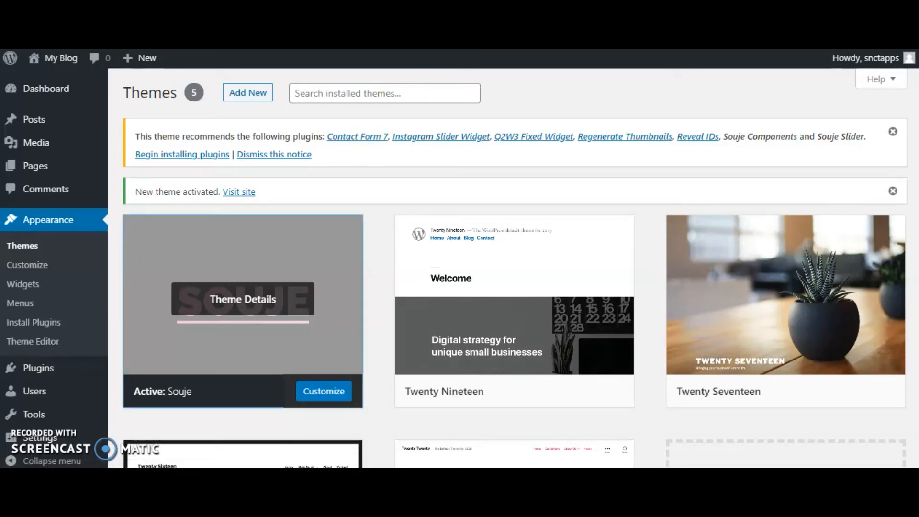
pyautogui.click(243, 299)
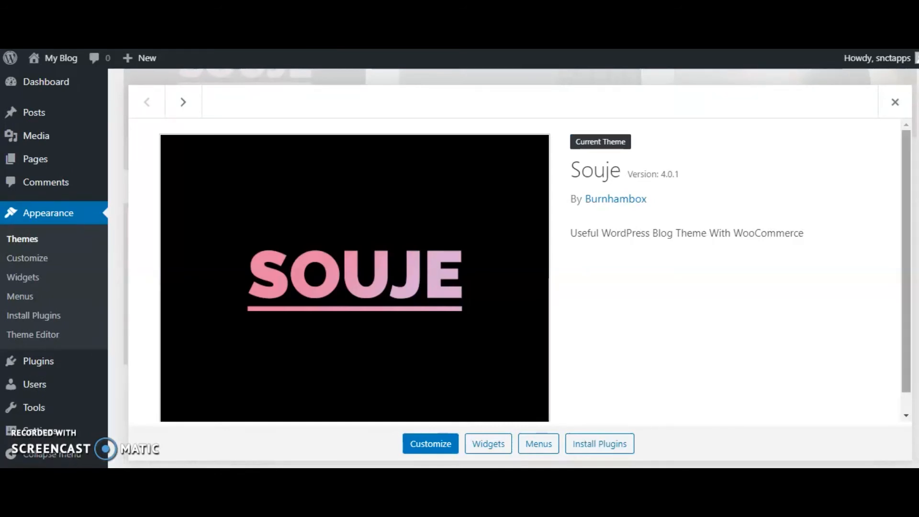
pyautogui.scroll(-1, 520, 268)
pyautogui.scroll(1, 519, 268)
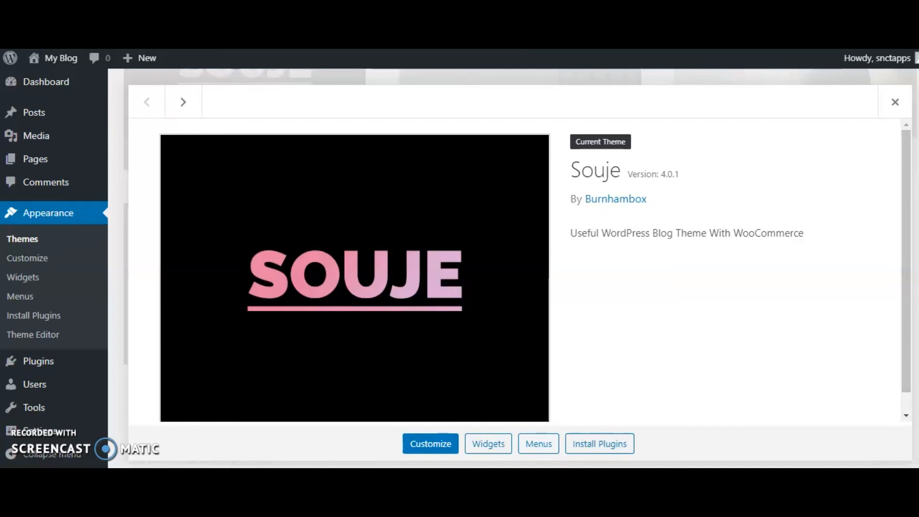
pyautogui.click(600, 444)
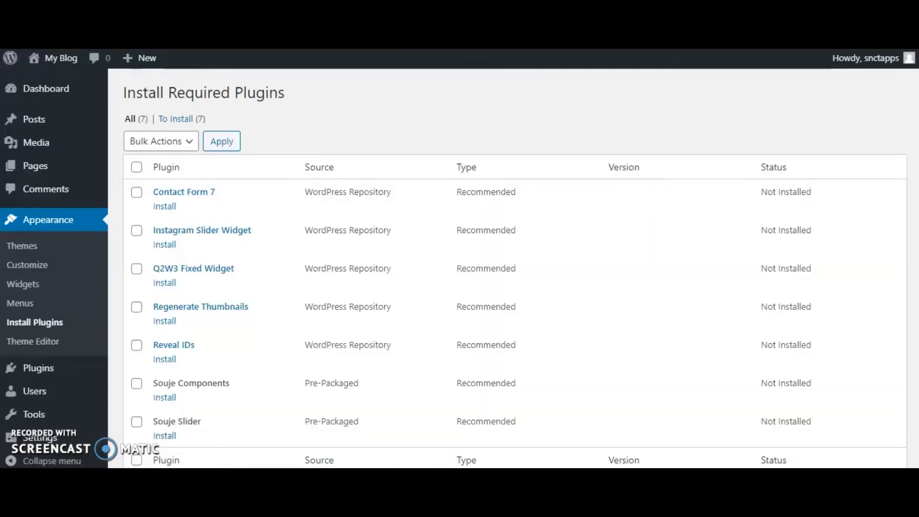
# Select all the plugins recommended by the theme and install them in bulk.
pyautogui.click(137, 167)
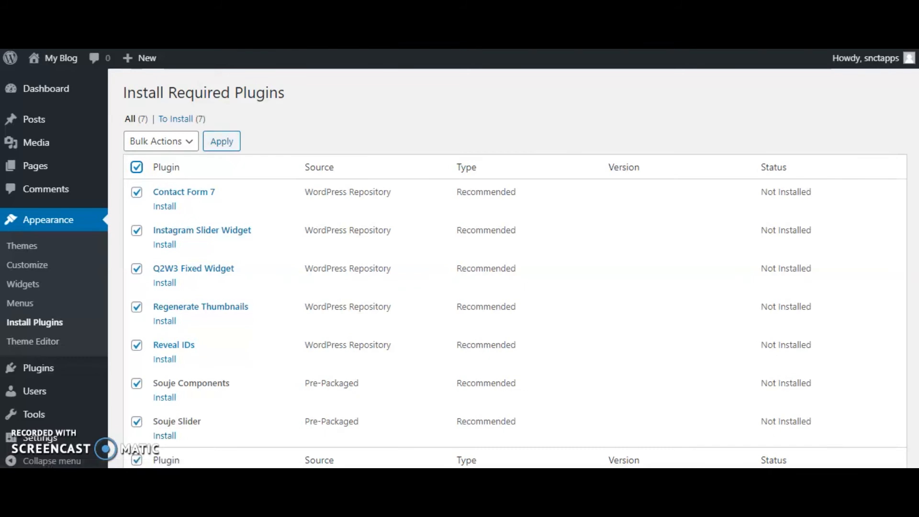
pyautogui.click(161, 141)
pyautogui.click(143, 172)
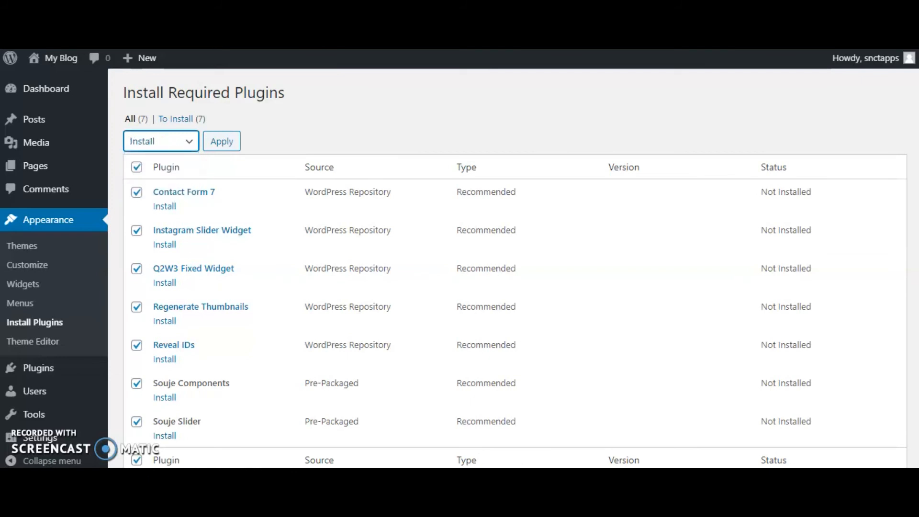
pyautogui.click(222, 141)
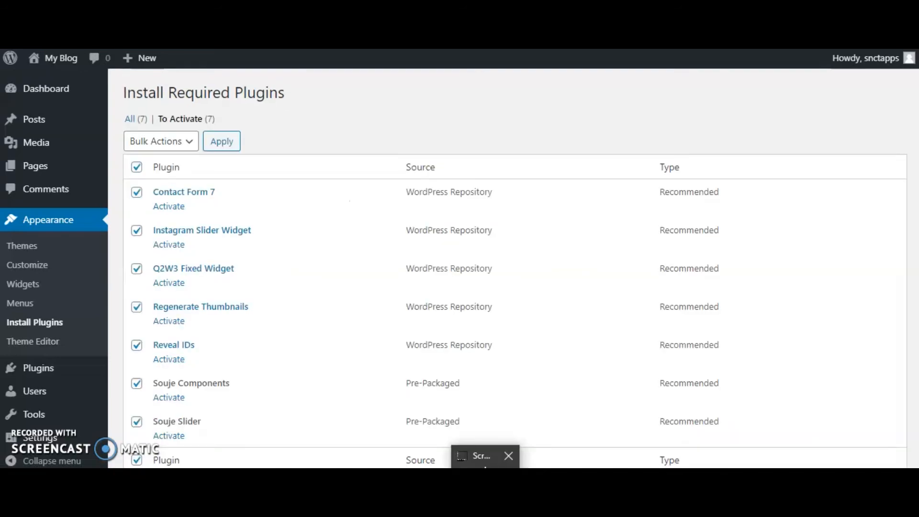
# Activate all the newly installed theme plugins in bulk.
pyautogui.click(160, 141)
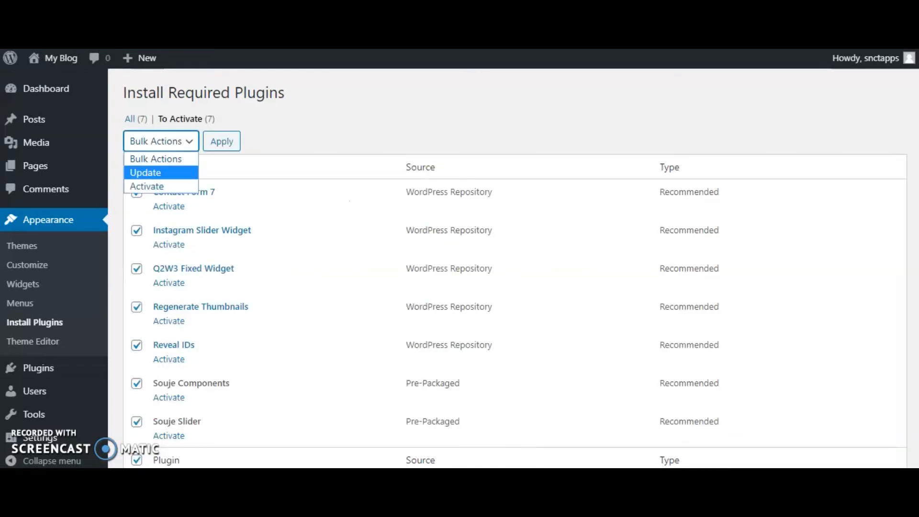
pyautogui.click(147, 187)
pyautogui.click(222, 141)
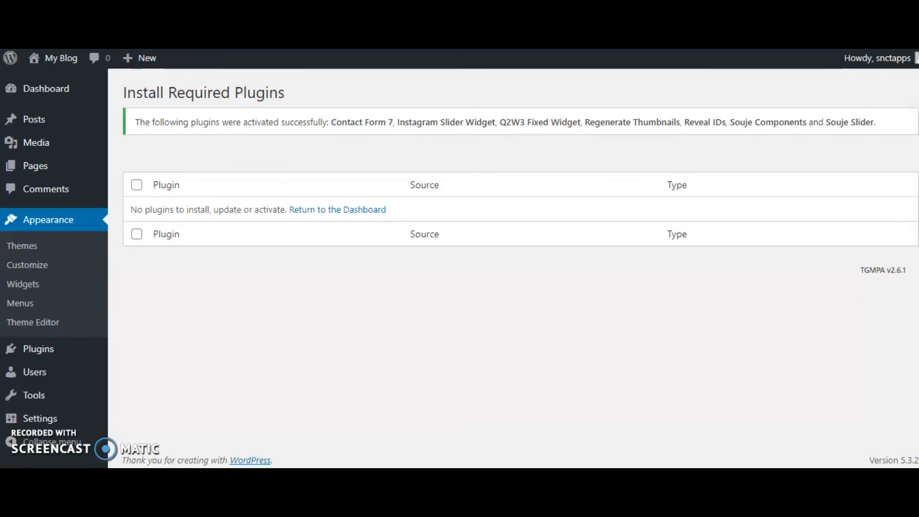
# Open the live site in a new browser tab and look over the homepage from header to footer.
pyautogui.moveTo(60, 58)
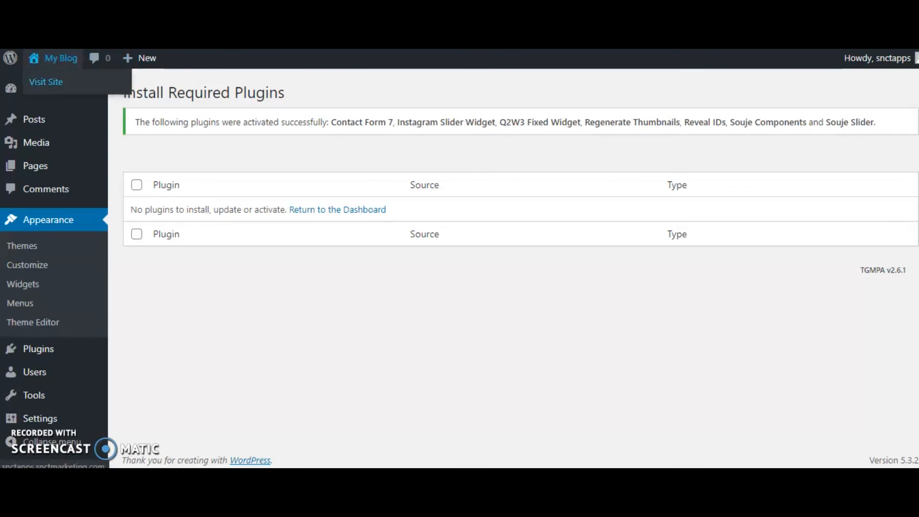
pyautogui.rightClick(55, 76)
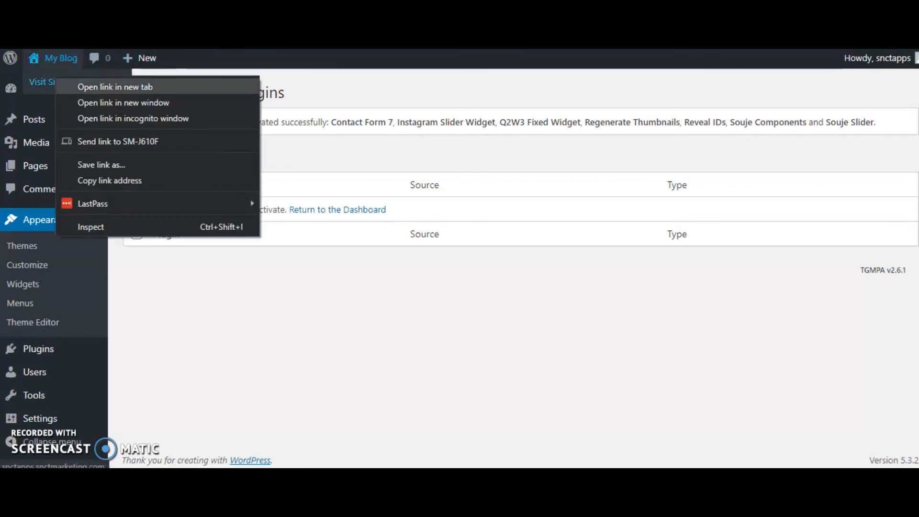
pyautogui.click(115, 87)
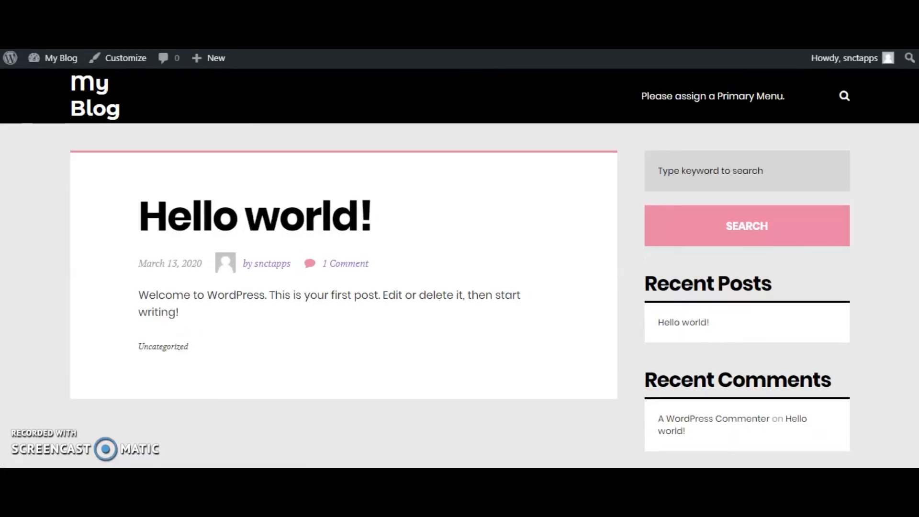
pyautogui.scroll(-2, 459, 254)
pyautogui.scroll(2, 459, 253)
pyautogui.scroll(-2, 460, 253)
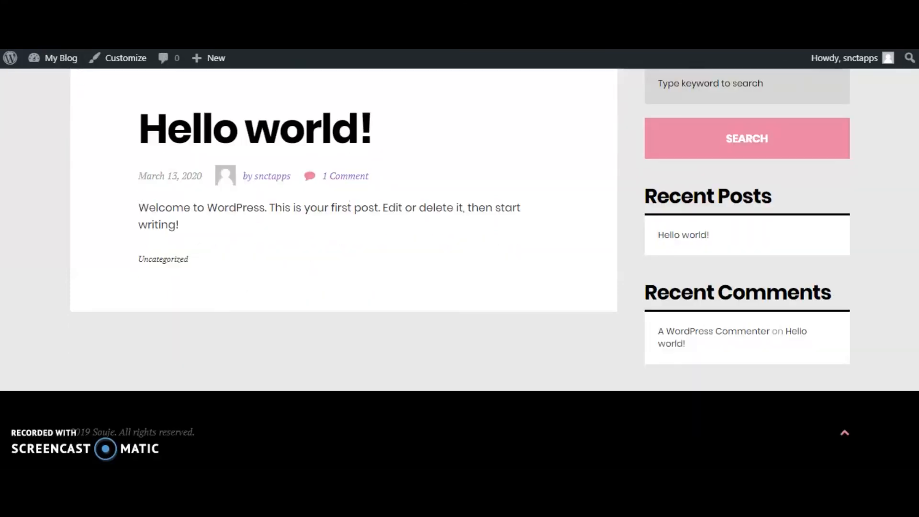
pyautogui.scroll(2, 459, 253)
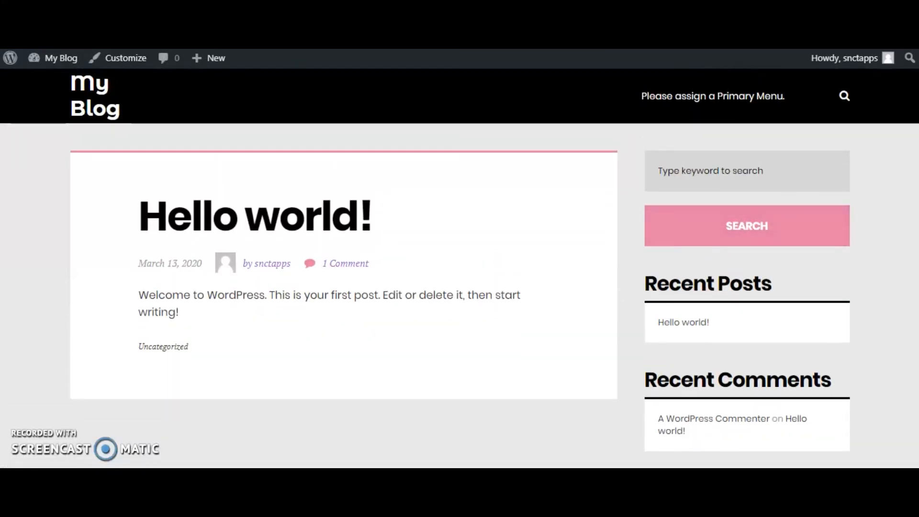